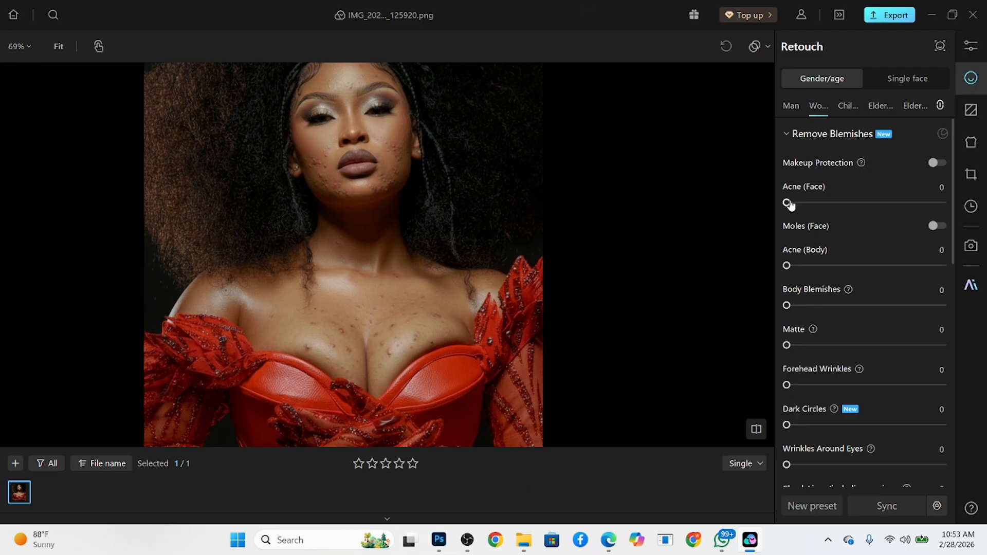
- Set Acne (Face), Acne (Body) and Body Blemishes removal to 100 and enable facial mole removal for the woman
left_click_drag(787, 203, 954, 212)
left_click(944, 230)
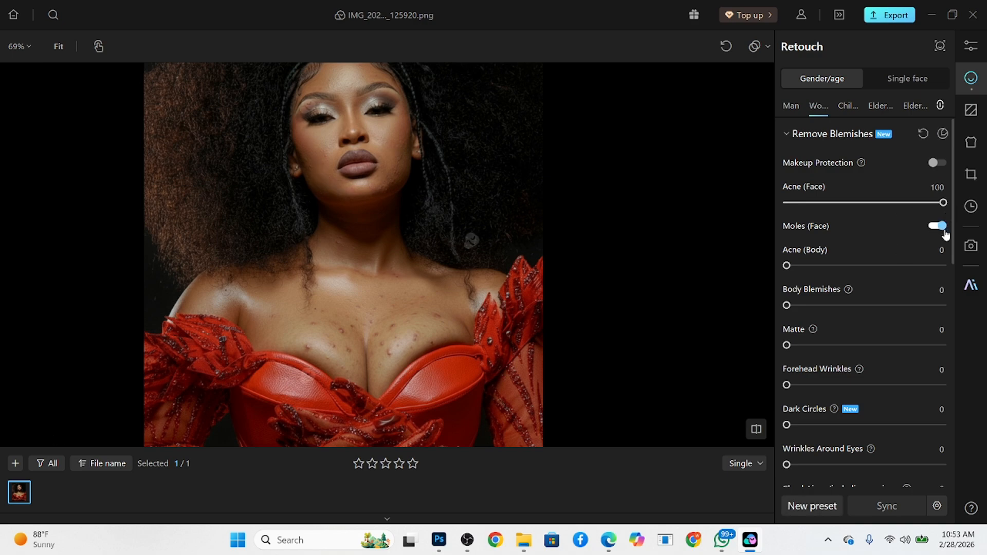
left_click_drag(787, 265, 966, 269)
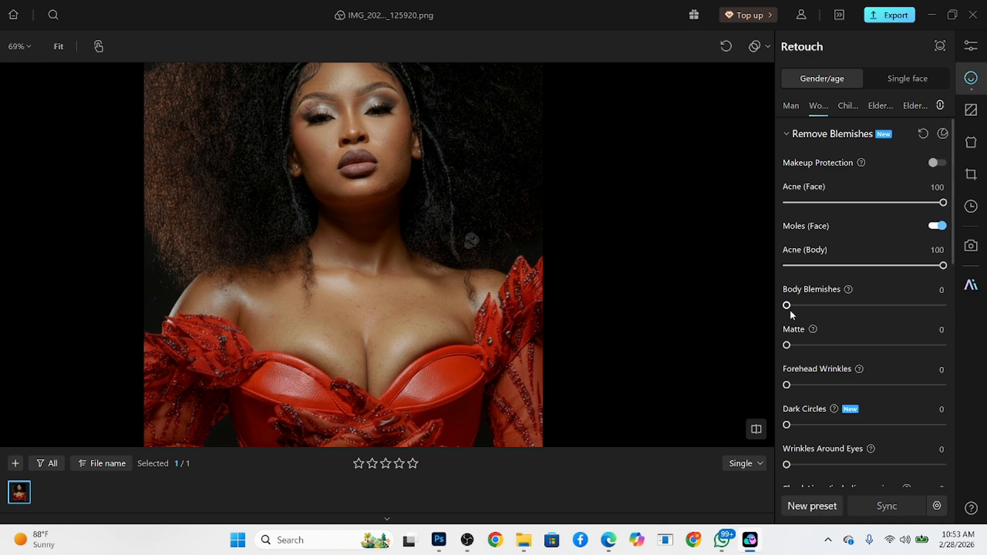
left_click_drag(788, 306, 948, 307)
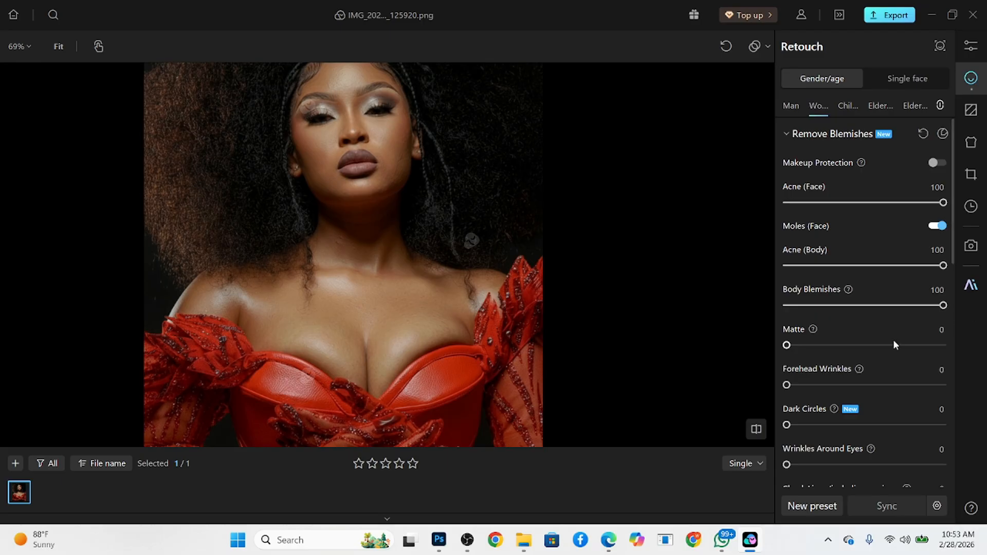
- Set Face Defocus Repair and Accessory Breast to 100 in the blemish removal settings
left_click_drag(410, 267, 434, 292)
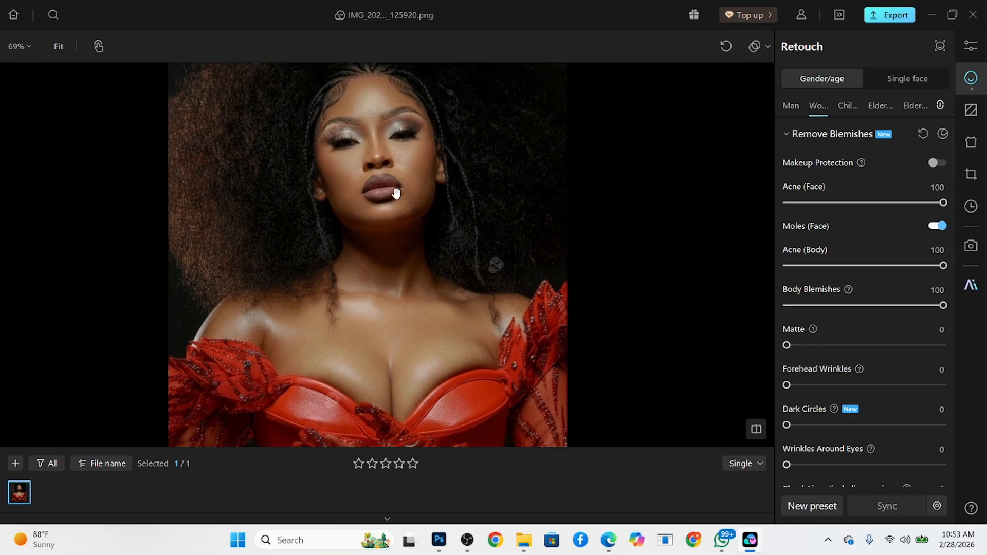
scroll(408, 251, "up", 3)
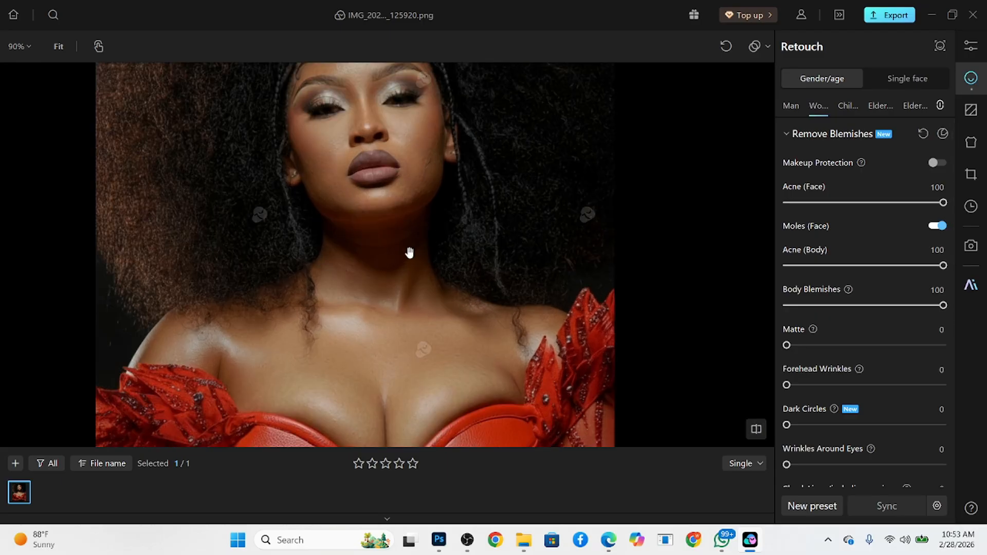
mouse_move(403, 236)
left_mouse_down()
mouse_move(401, 287)
mouse_move(394, 232)
left_mouse_up()
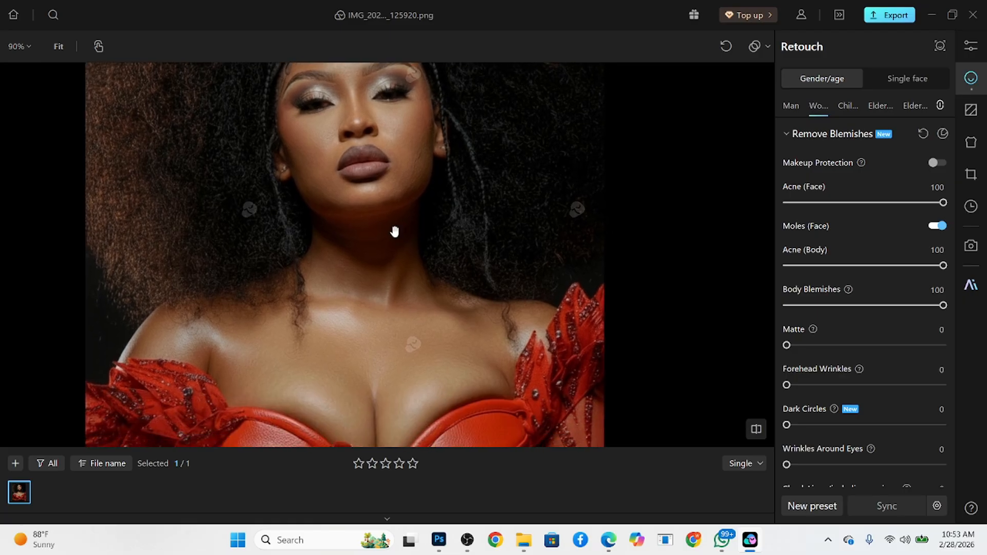
scroll(875, 362, "down", 10)
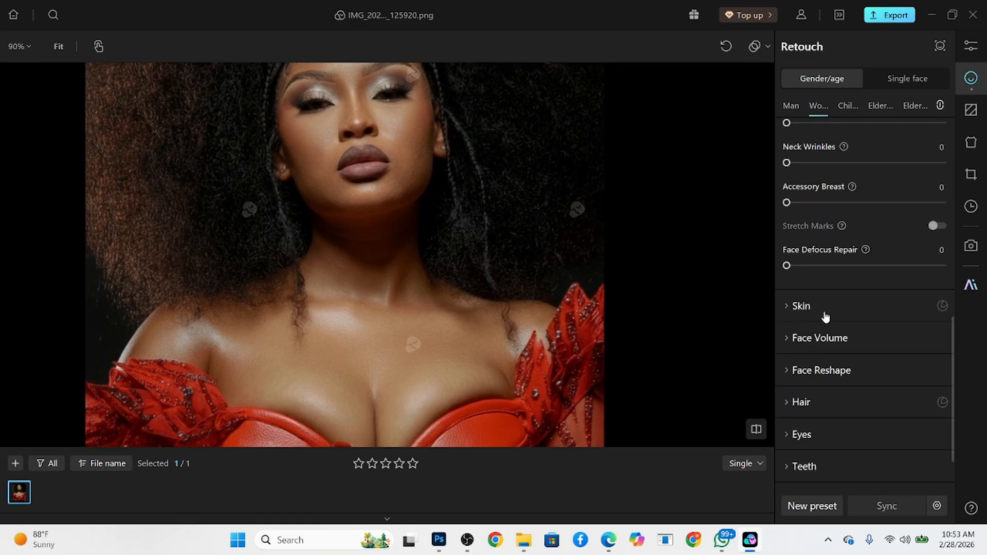
left_click_drag(788, 266, 983, 270)
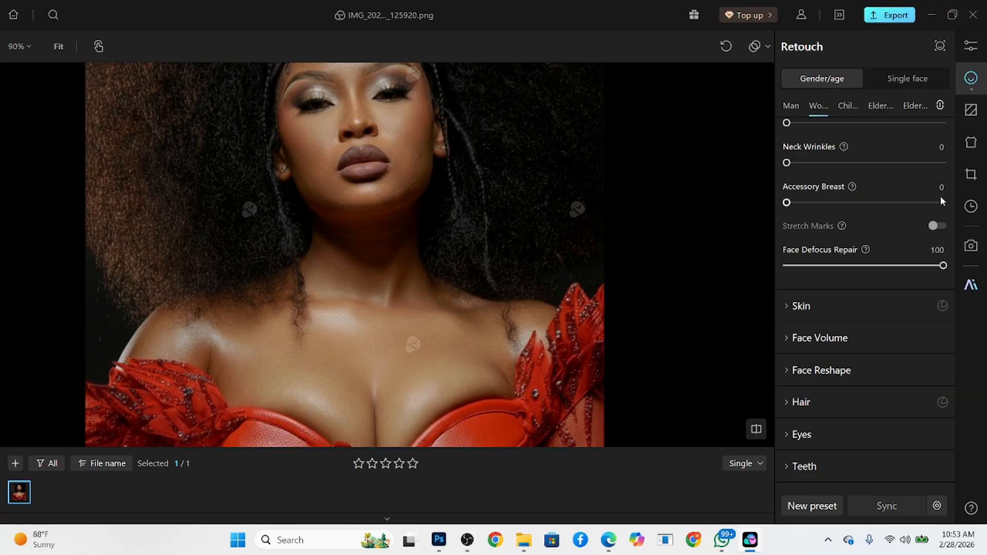
left_click(946, 203)
- Set the face skin's Frequency Separation to 81 with High-frequency enhancement at 17
scroll(283, 319, "up", 5)
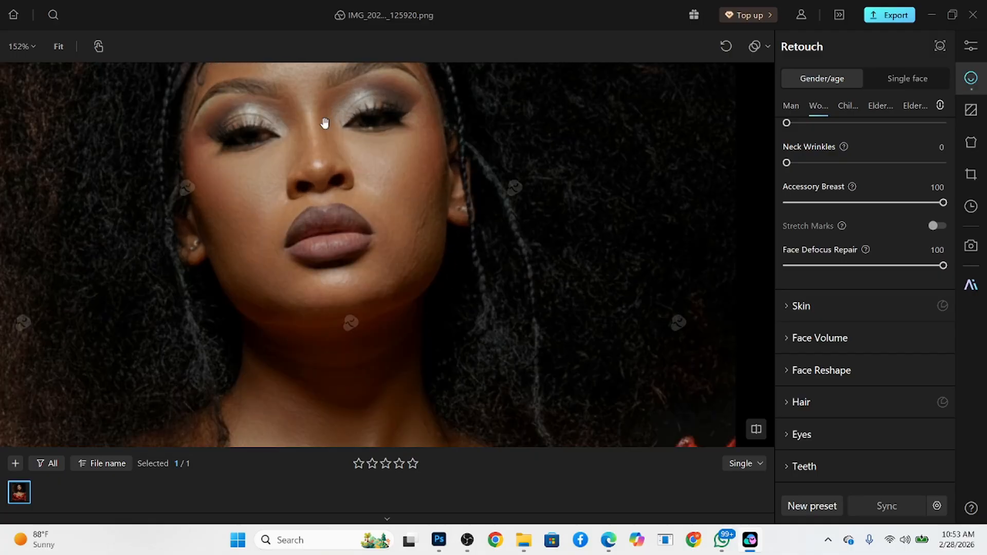
left_click_drag(325, 122, 325, 179)
scroll(837, 291, "down", 1)
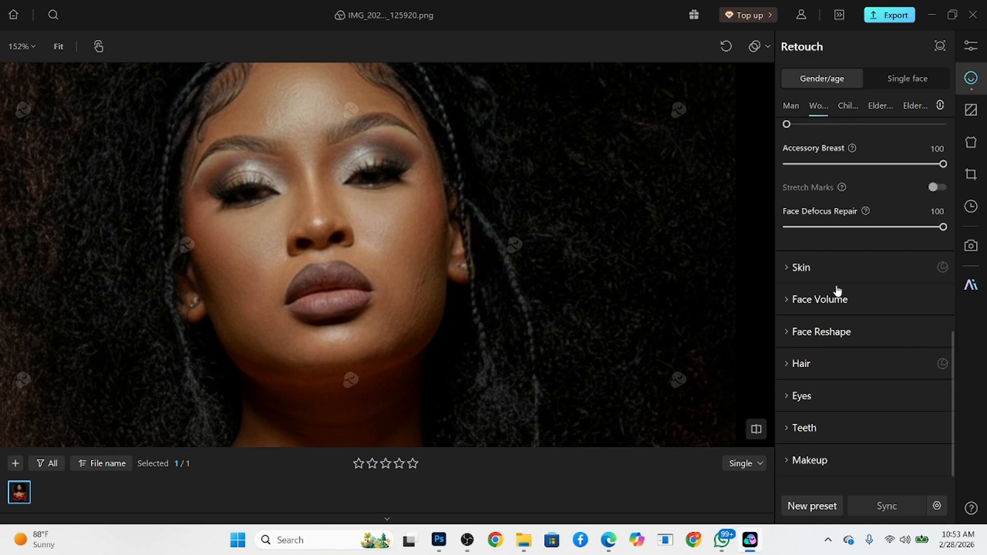
left_click(838, 279)
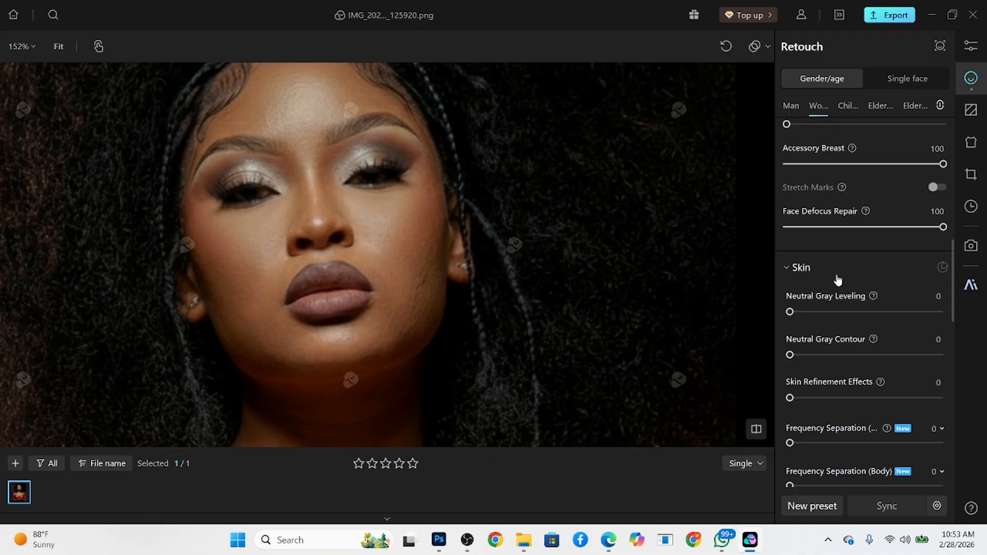
left_click_drag(861, 443, 912, 442)
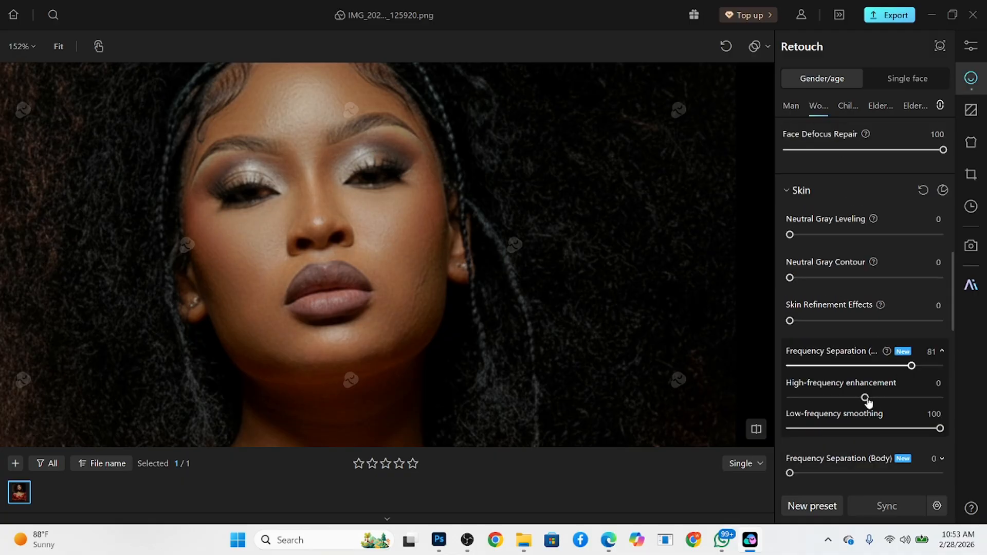
left_click_drag(866, 398, 878, 398)
- Set Skin Refinement Effects to 28, Neutral Gray Leveling to 66 and Neutral Gray Contour to 81
left_click_drag(795, 325, 834, 324)
left_click_drag(819, 235, 864, 243)
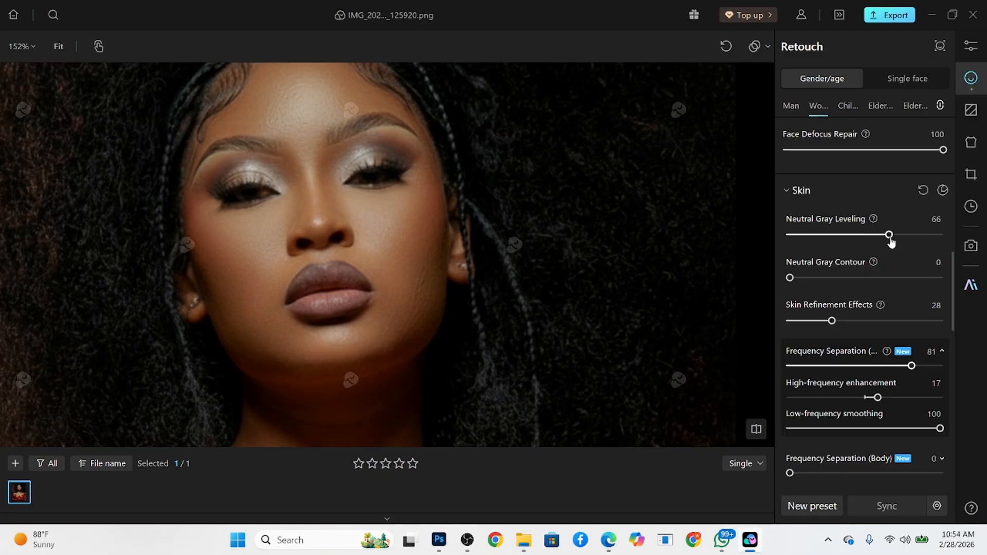
left_click_drag(790, 277, 911, 287)
- Set Frequency Separation (Body) to 89, with High-frequency enhancement at -14 and Low-frequency smoothing at 79
scroll(341, 205, "down", 4)
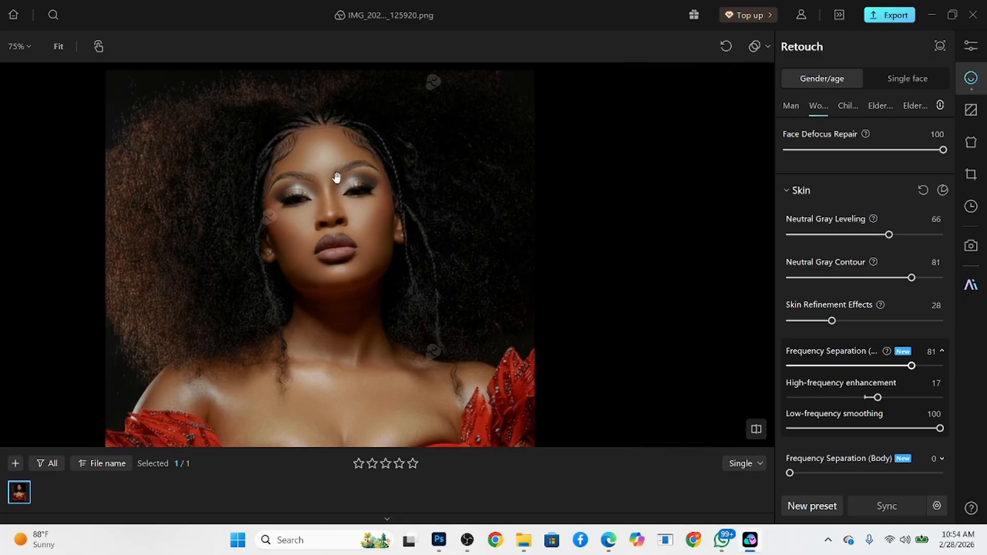
scroll(337, 178, "up", 3)
scroll(367, 149, "down", 1)
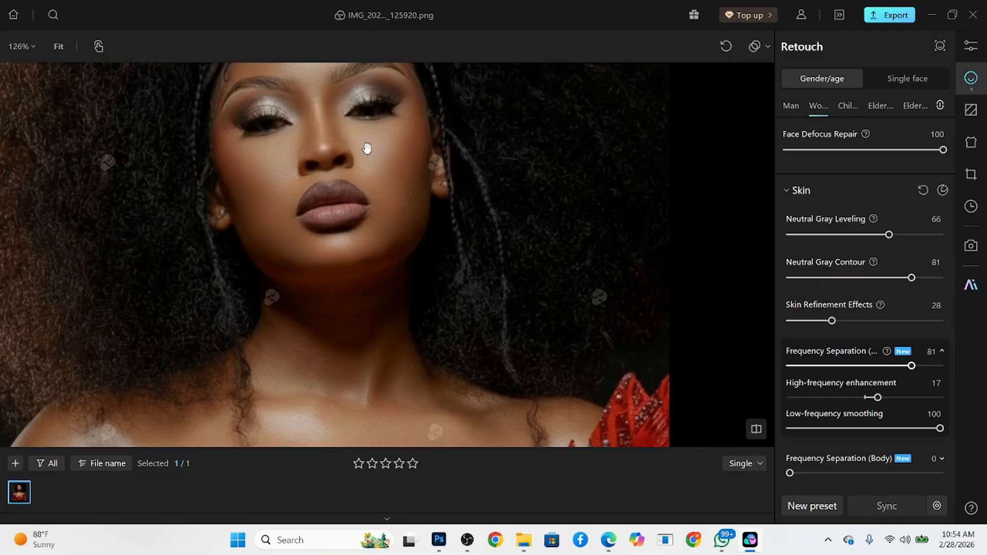
scroll(367, 149, "down", 4)
scroll(823, 381, "down", 2)
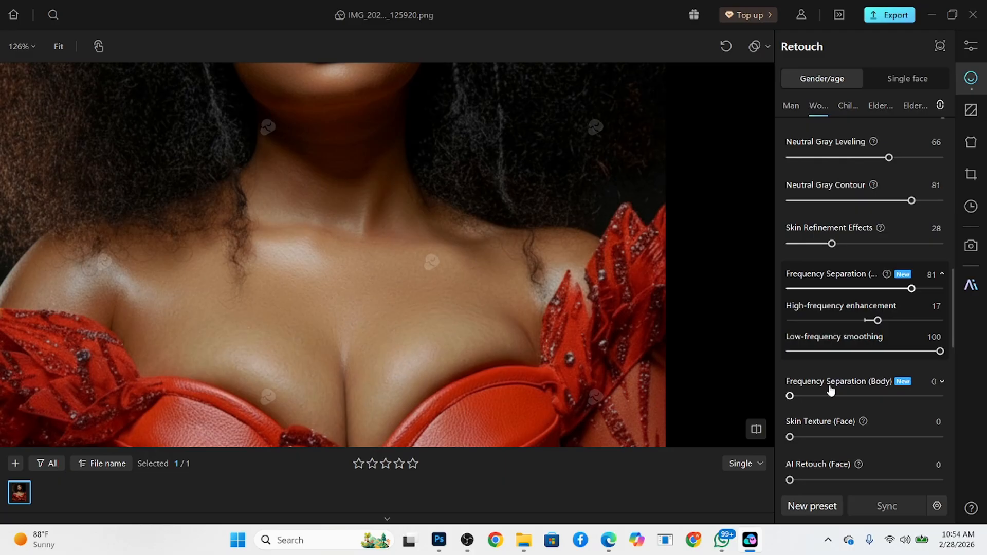
left_click_drag(828, 400, 898, 396)
left_click_drag(893, 459, 909, 459)
left_click_drag(837, 428, 854, 428)
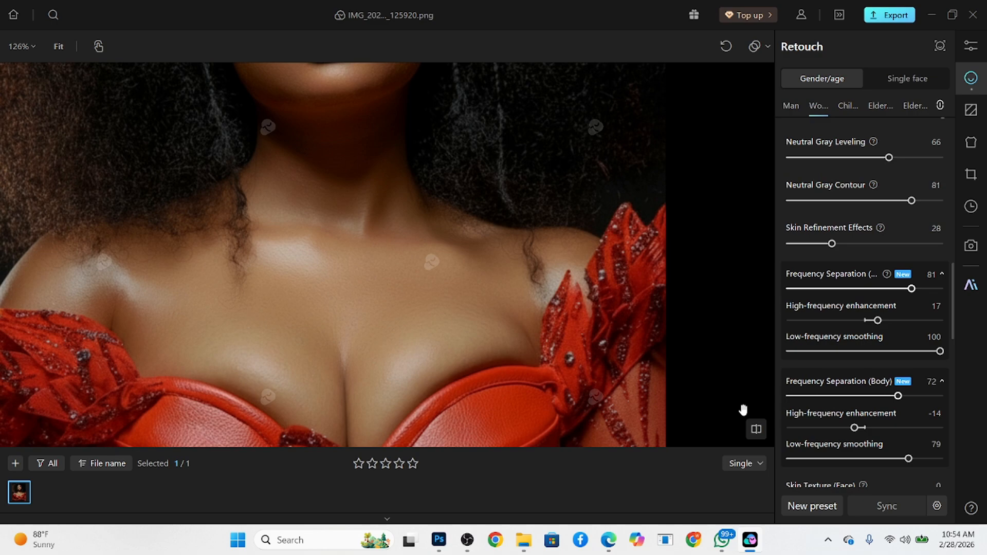
left_click(924, 396)
- Set Skin Tone Balance (Multiple) to 60 and Skin Tone Balance (Body) to 35
scroll(419, 346, "down", 4)
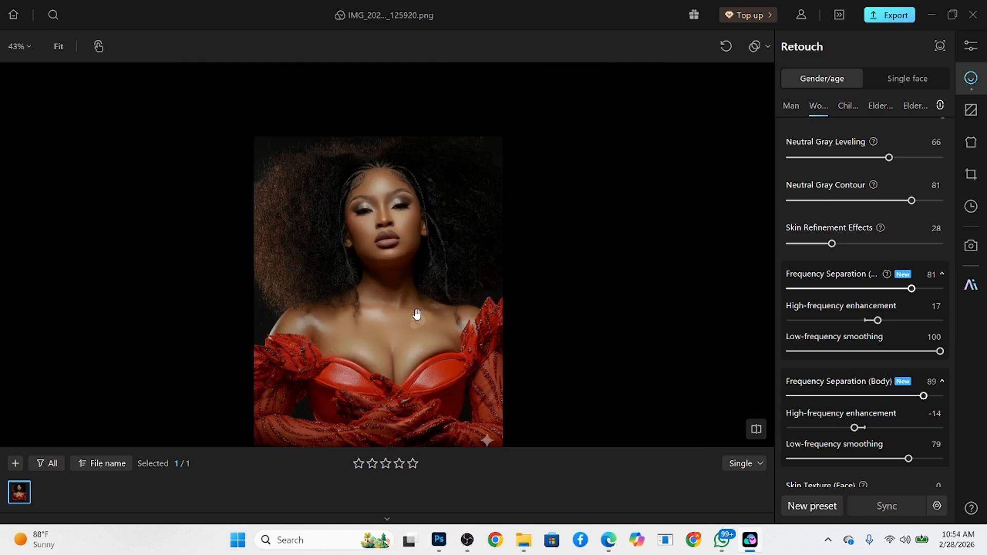
scroll(416, 315, "up", 2)
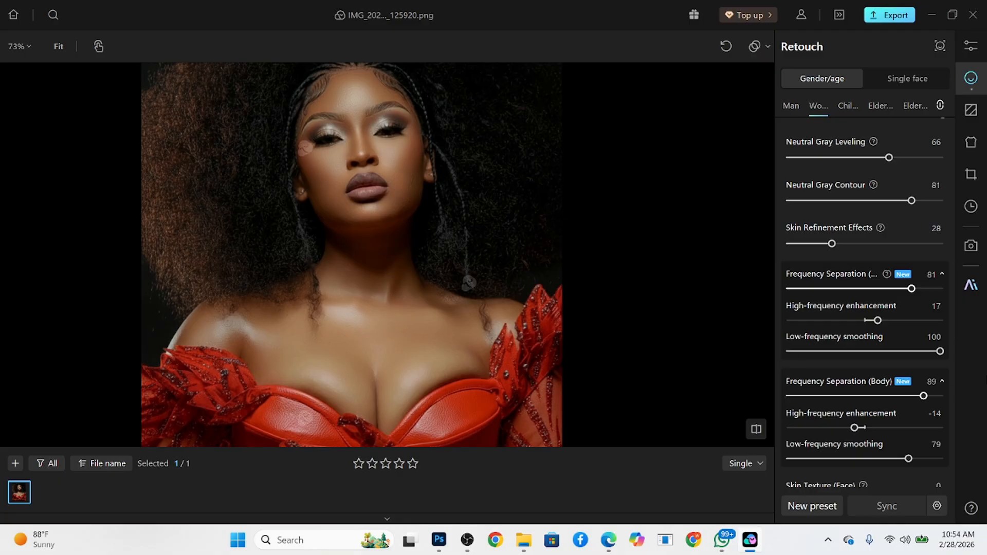
scroll(870, 404, "down", 5)
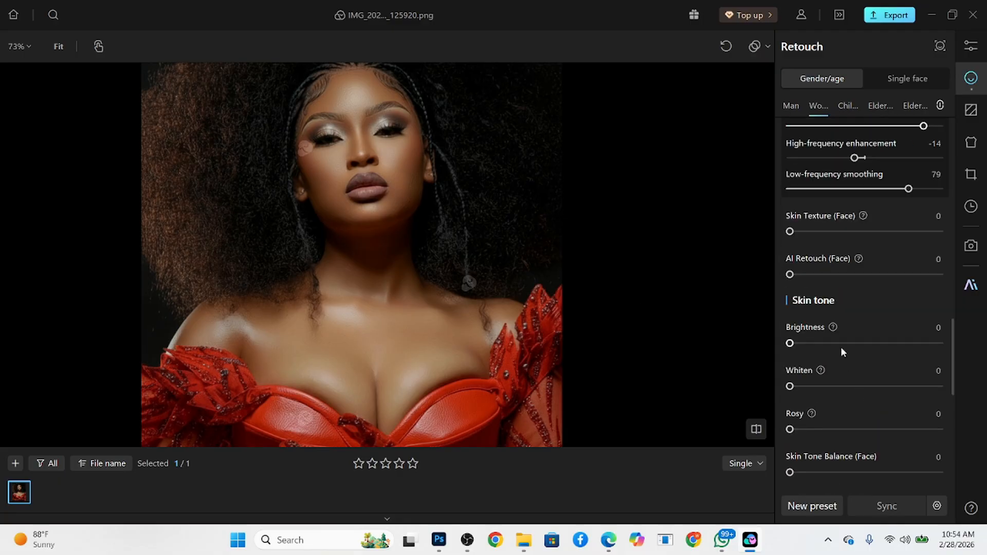
scroll(841, 346, "down", 5)
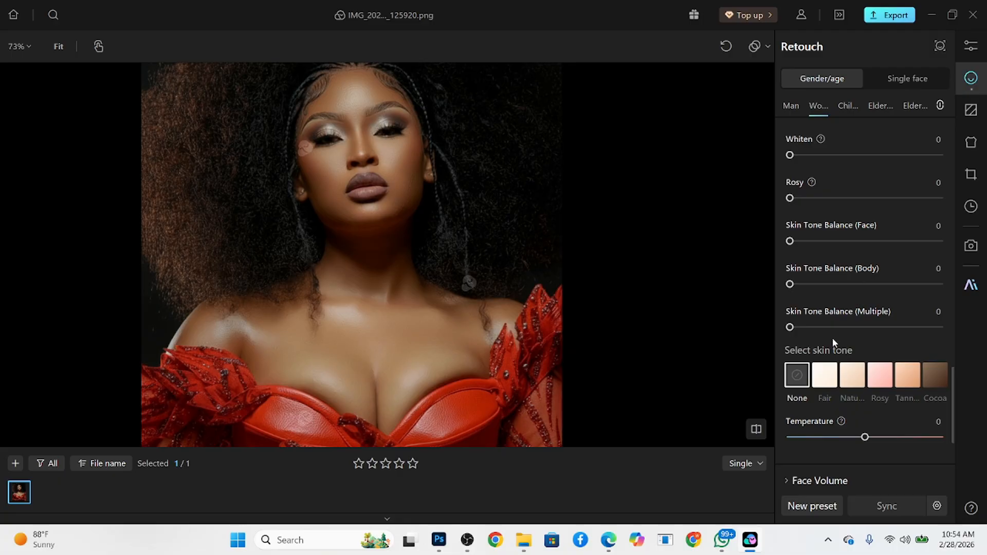
mouse_move(790, 327)
left_mouse_down()
mouse_move(888, 329)
mouse_move(880, 328)
left_mouse_up()
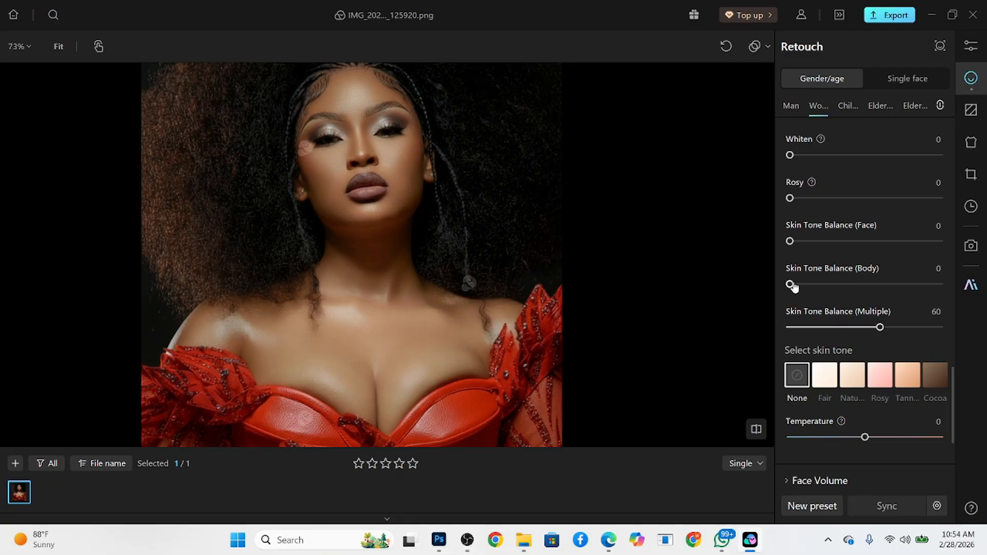
left_click_drag(799, 286, 842, 286)
- Apply the Natural skin tone at intensity 39 and set the skin Temperature to 65
left_click(853, 383)
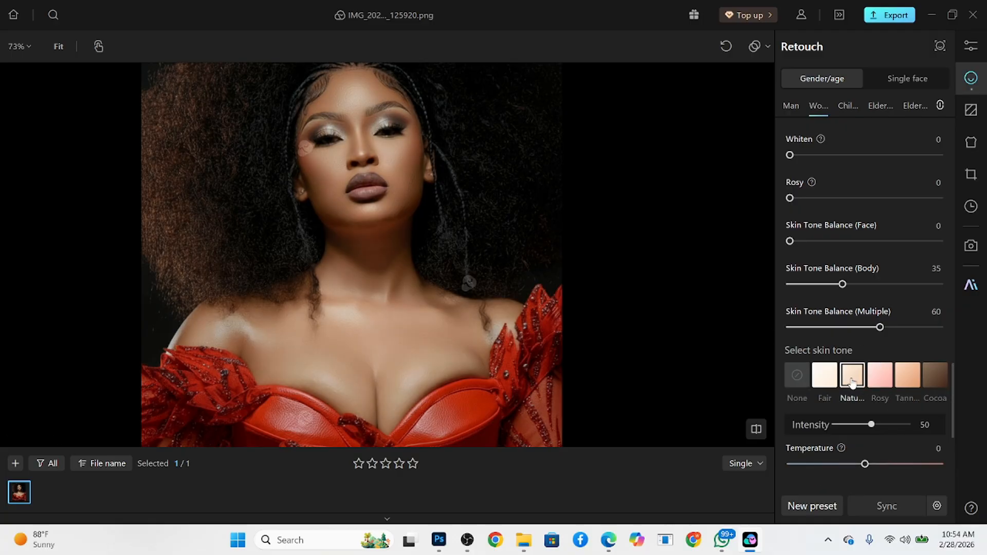
scroll(392, 224, "down", 3)
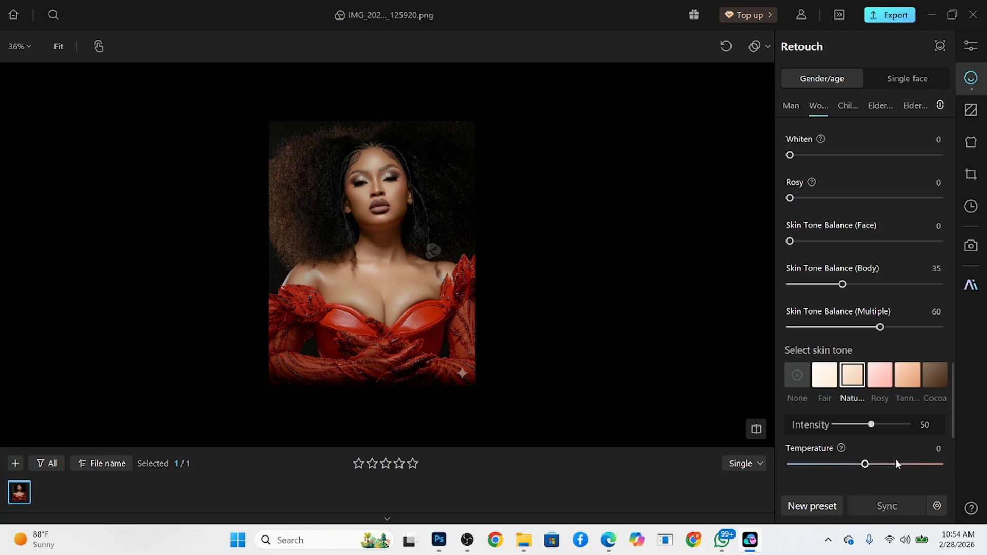
left_click(913, 464)
left_click_drag(869, 428, 862, 429)
- Create a local color adjustment mask covering only the eye sclera of all persons
scroll(383, 288, "up", 4)
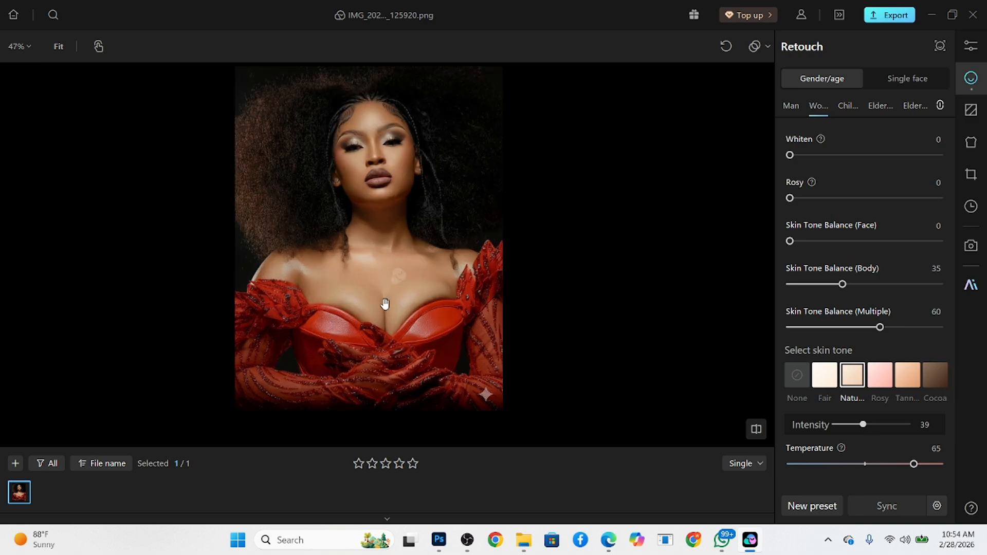
left_click_drag(392, 283, 372, 371)
left_click(371, 371)
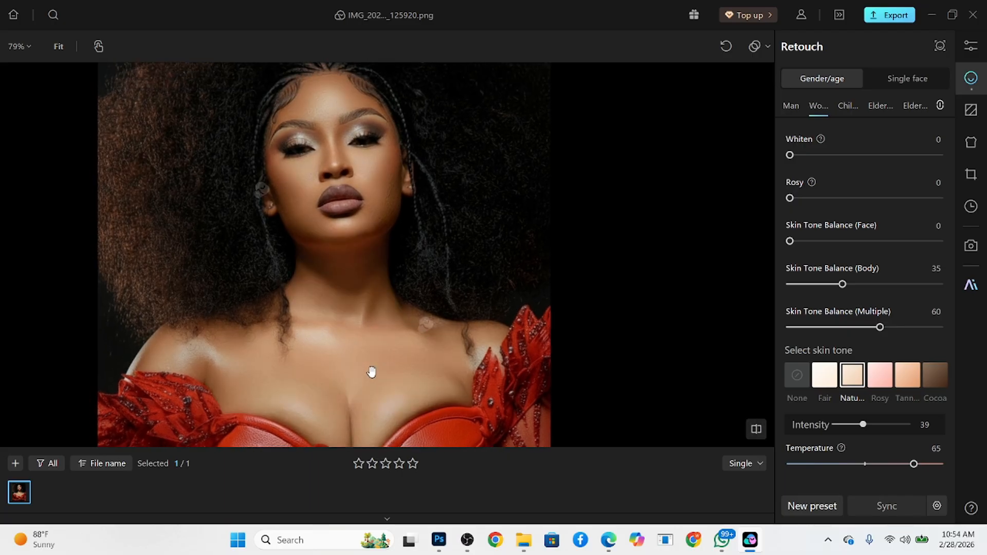
scroll(337, 94, "up", 3)
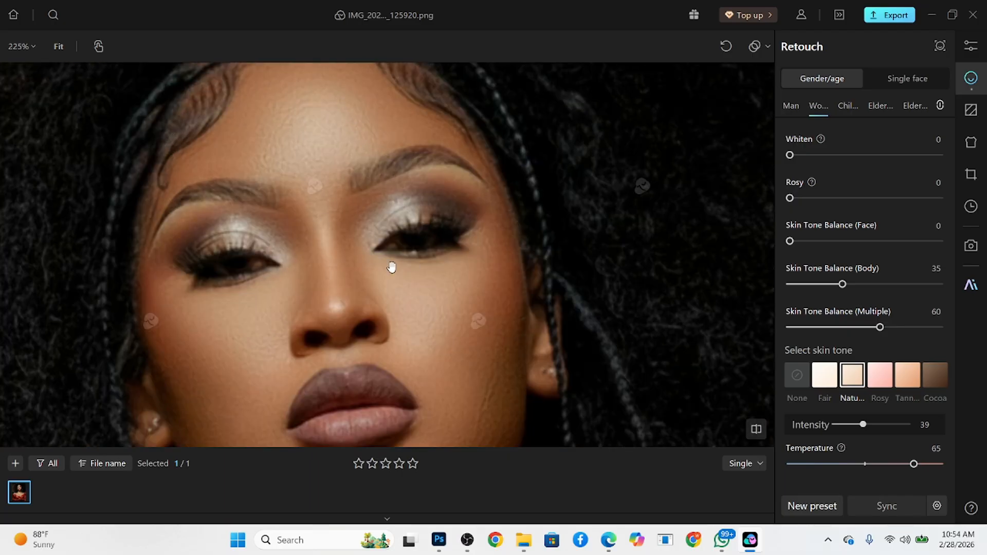
left_click(963, 49)
scroll(869, 232, "up", 10)
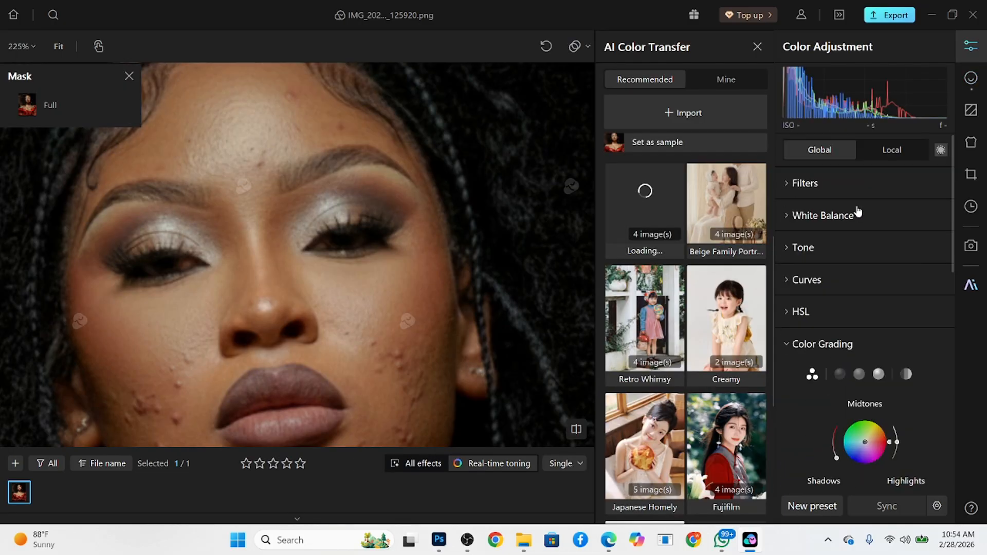
left_click(892, 151)
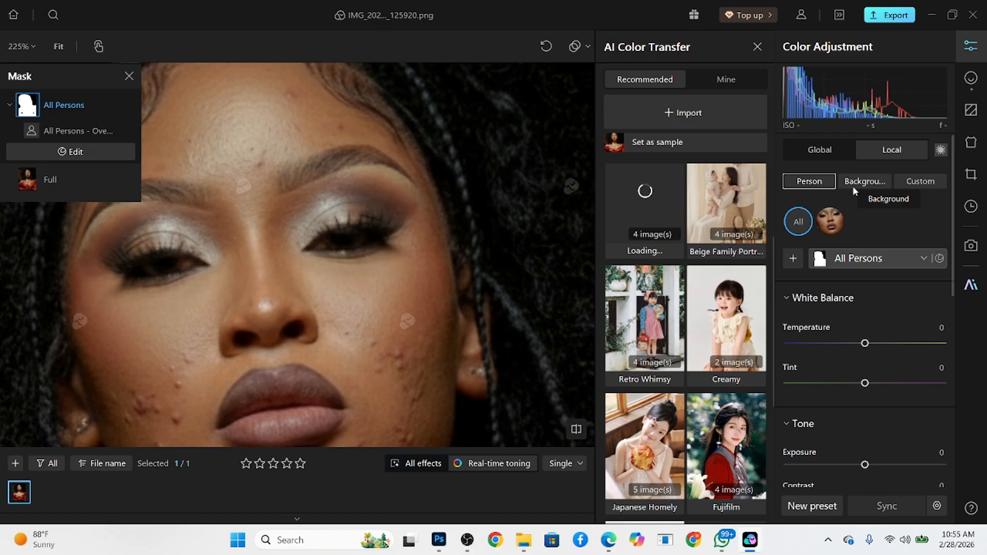
left_click(791, 265)
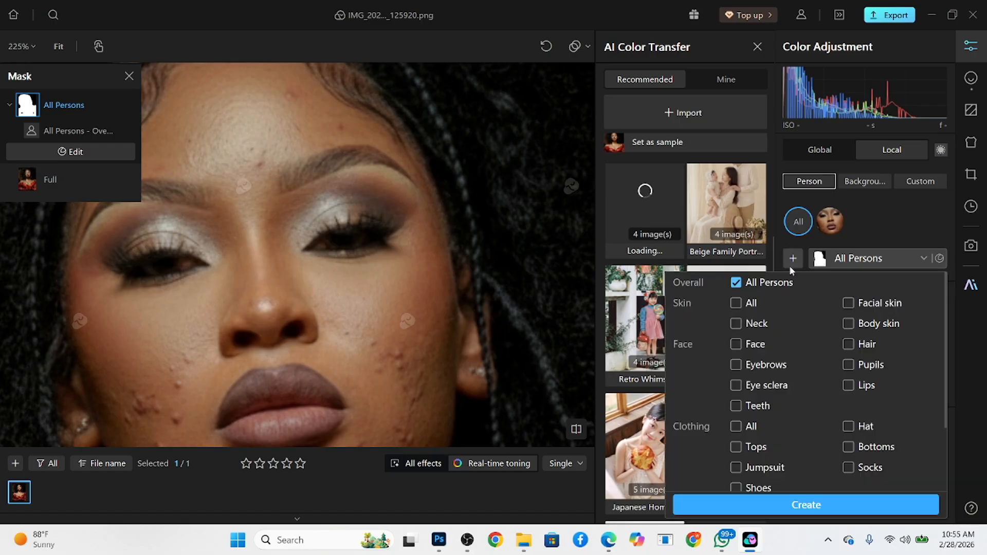
left_click(768, 387)
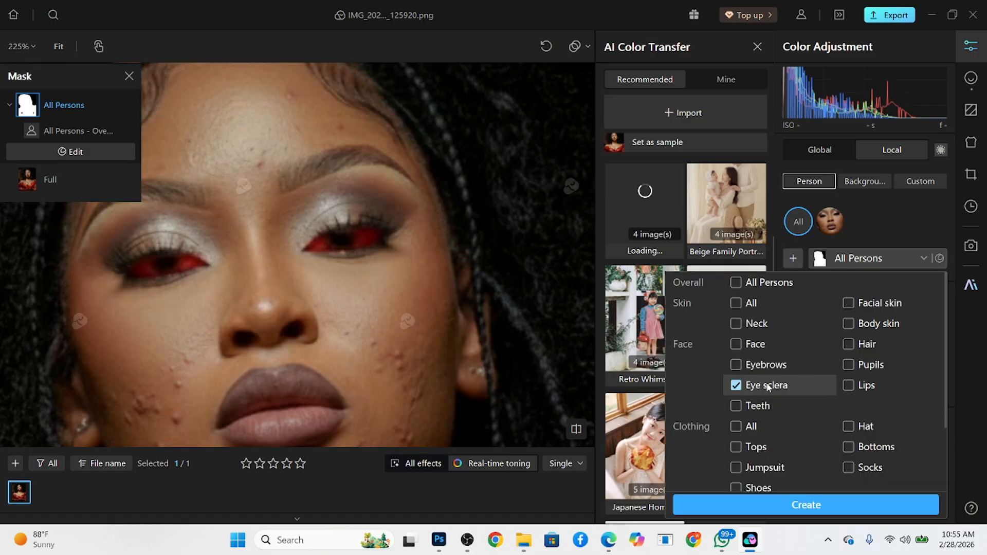
left_click(792, 505)
- For the eye sclera mask, set Exposure to 0.9, Saturation and Vibrance to -100, Blacks to 32 and Shadows to 45
scroll(831, 363, "down", 2)
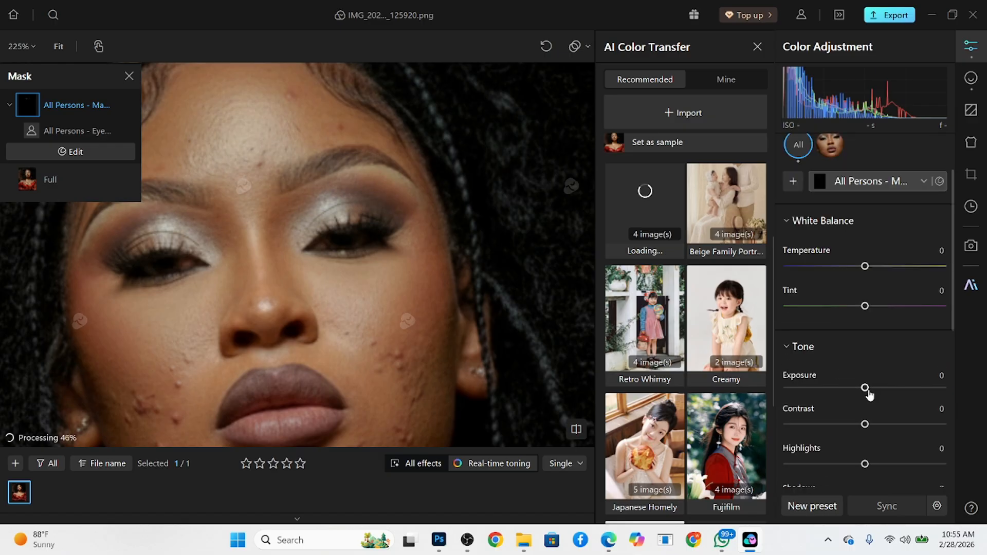
left_click_drag(865, 387, 880, 389)
scroll(872, 373, "down", 5)
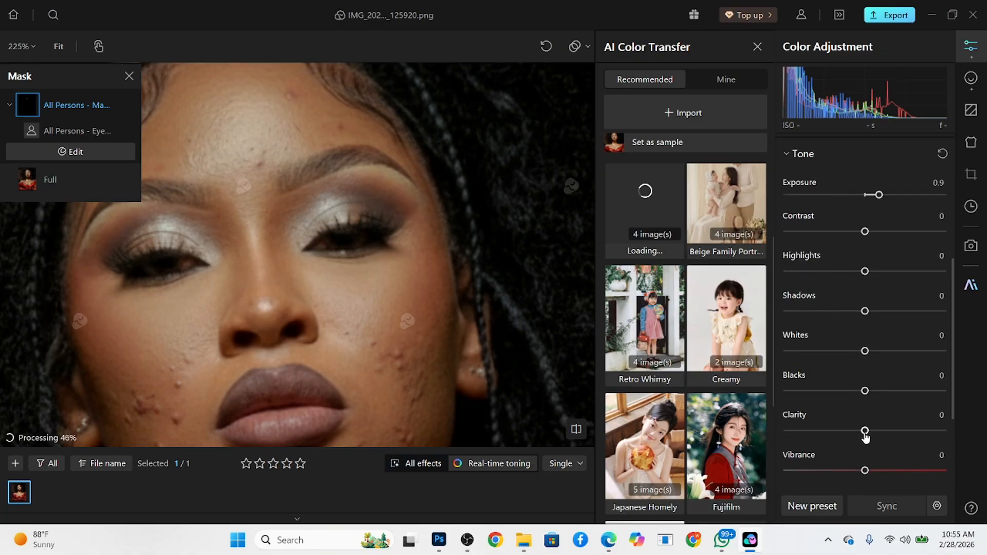
scroll(866, 437, "down", 1)
left_click_drag(840, 472, 786, 472)
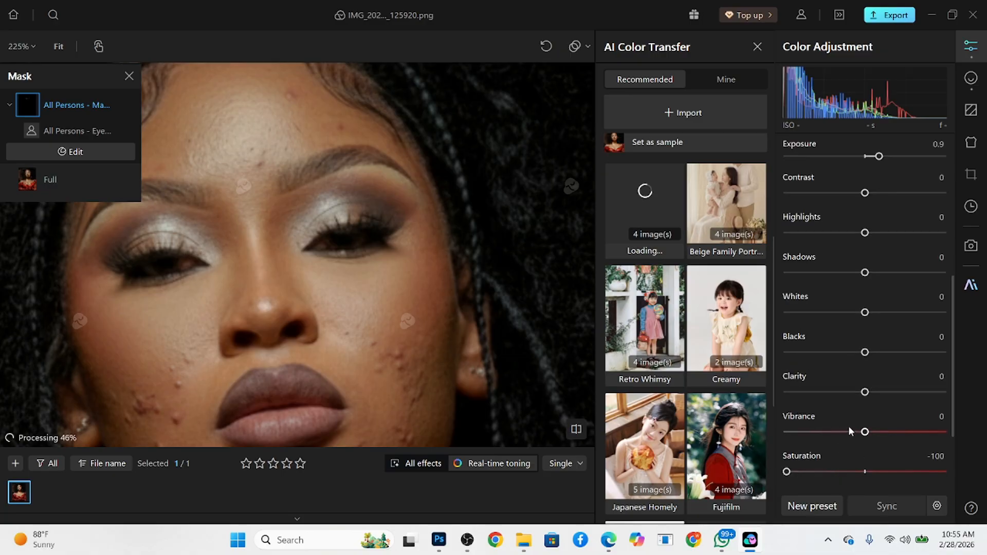
left_click_drag(850, 431, 786, 433)
left_click_drag(876, 354, 890, 352)
left_click_drag(896, 274, 902, 274)
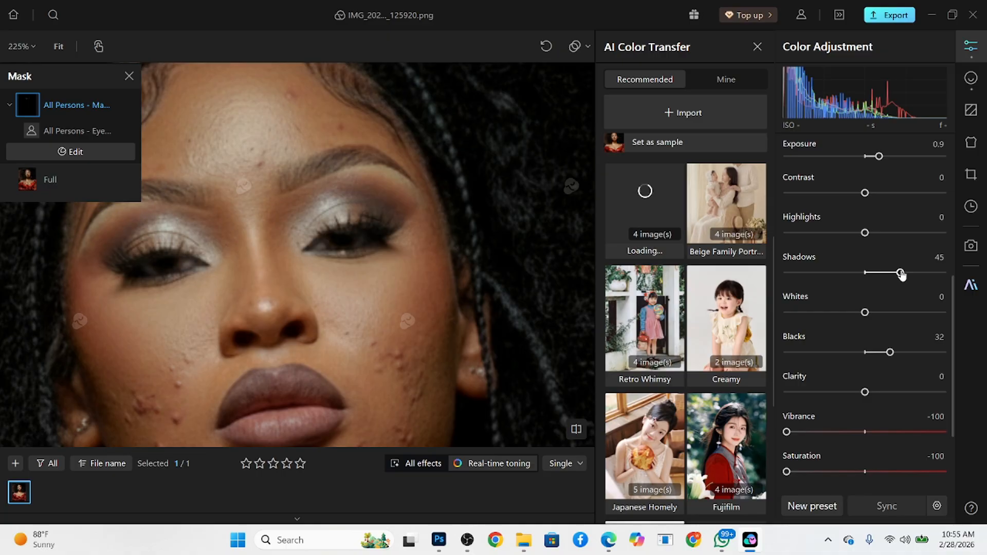
- Set the makeup retouch values Enhance Eye Makeup to 45 and Enhance Eyebrows to 78 for women
left_click(971, 77)
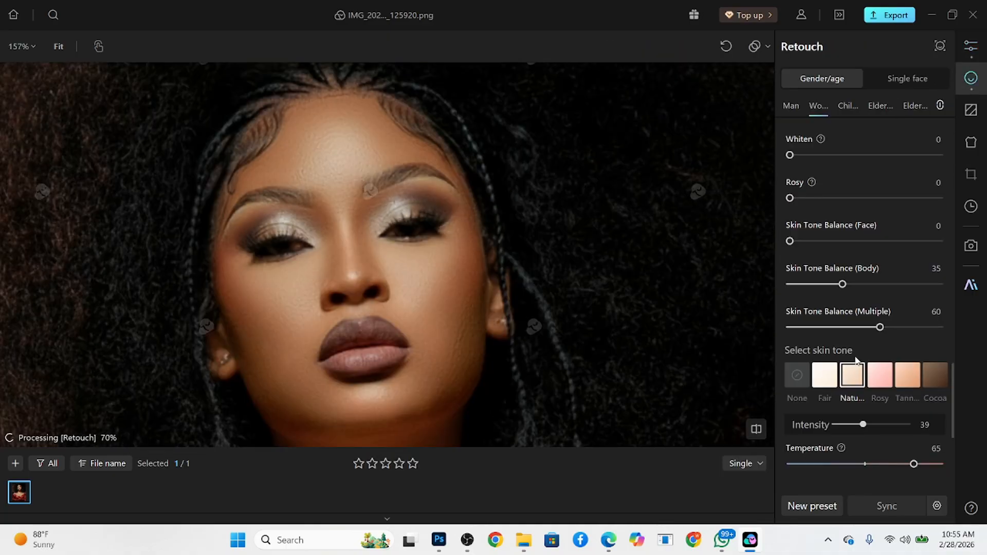
scroll(856, 368, "down", 5)
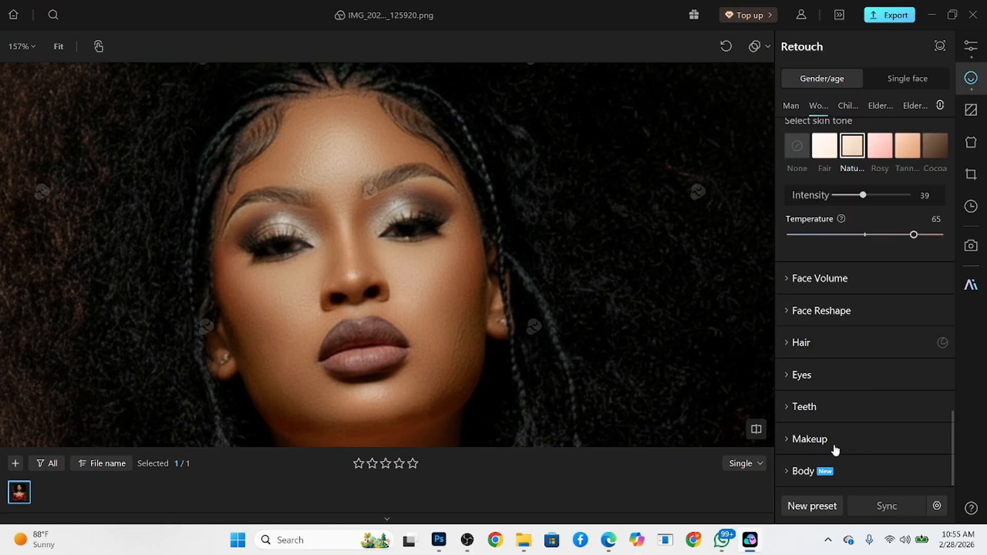
left_click(834, 448)
scroll(843, 422, "down", 3)
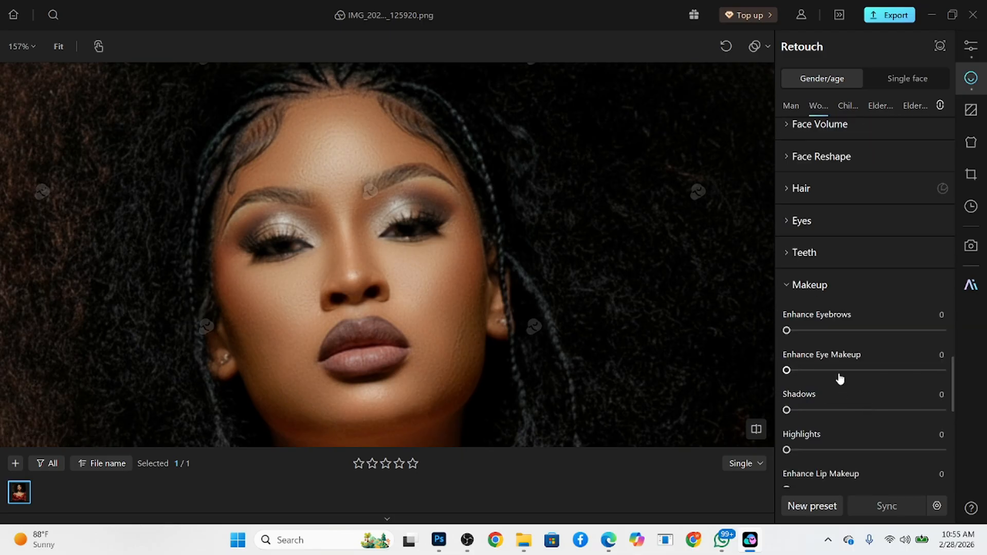
left_click(858, 370)
left_click_drag(804, 332, 909, 331)
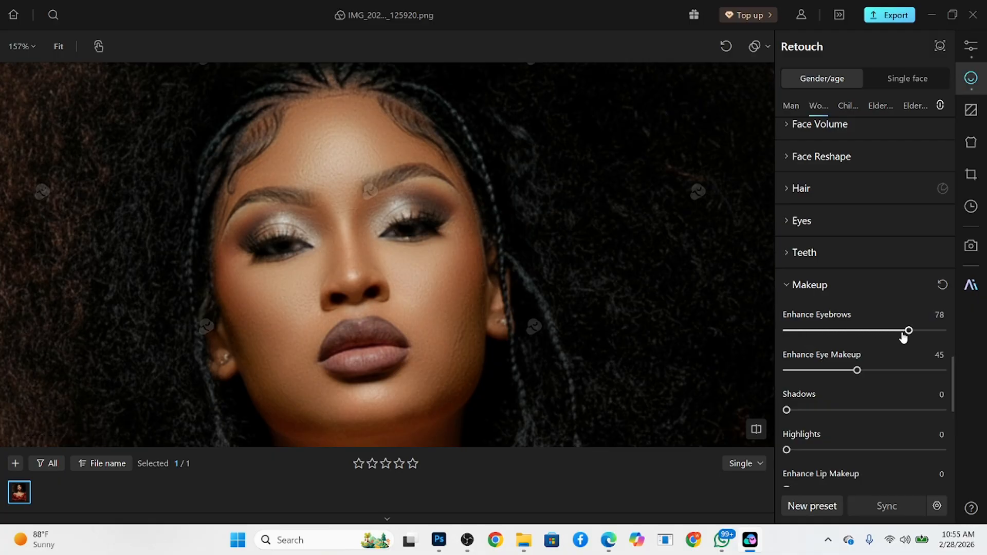
- Set the makeup Shadows to 62 and Highlights to 45
left_click(884, 410)
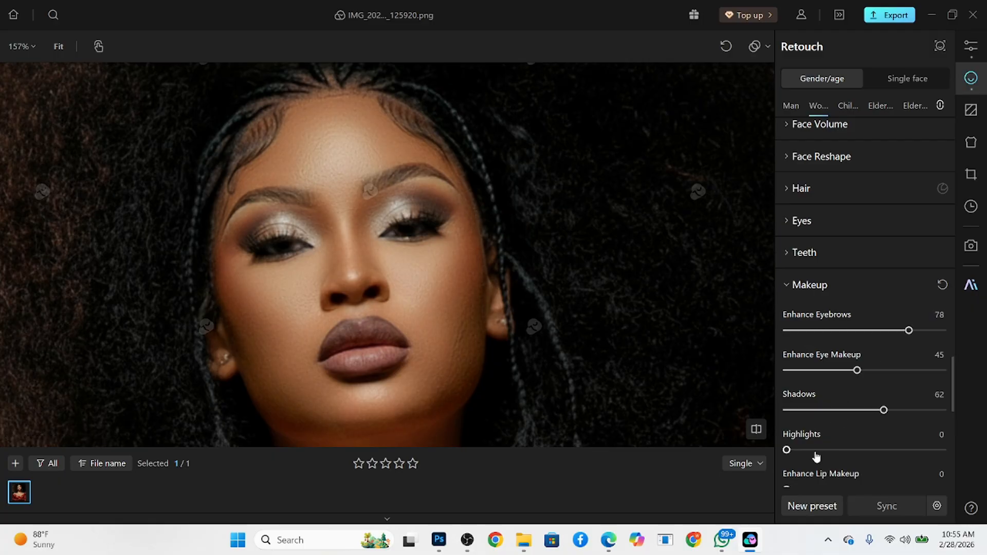
left_click_drag(818, 451, 858, 450)
scroll(424, 346, "down", 2)
left_click_drag(423, 347, 443, 231)
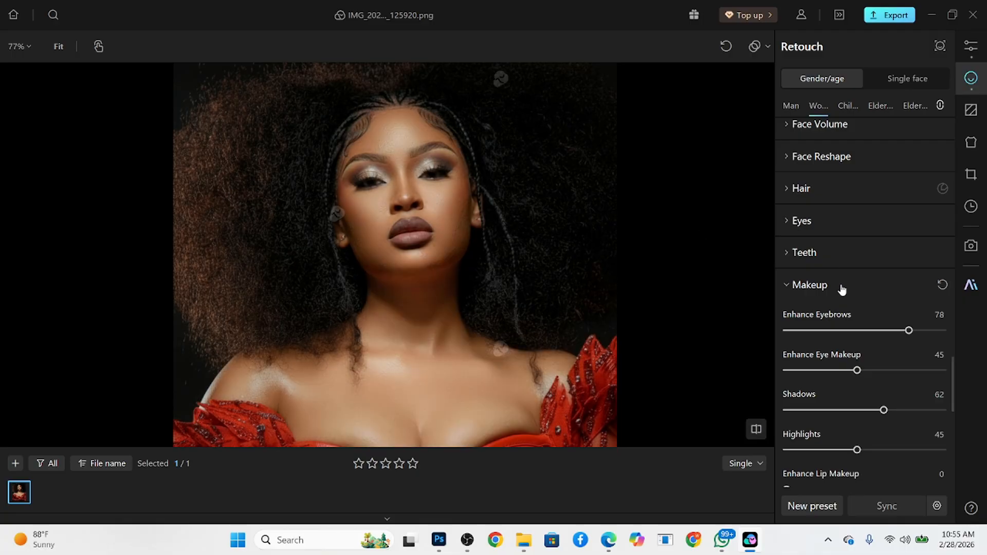
- Apply the Model body type to the woman at intensity 27
scroll(826, 247, "down", 6)
scroll(842, 395, "down", 3)
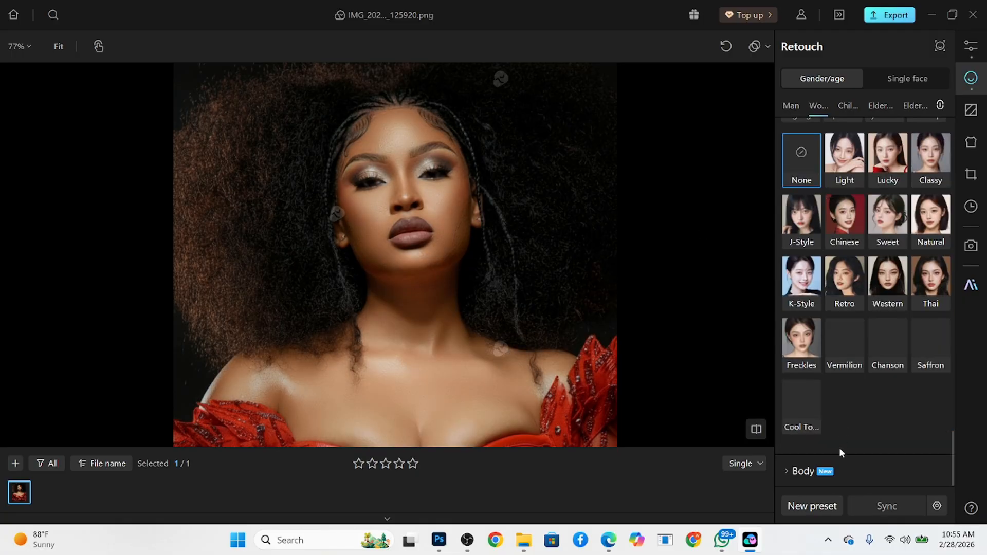
left_click(848, 471)
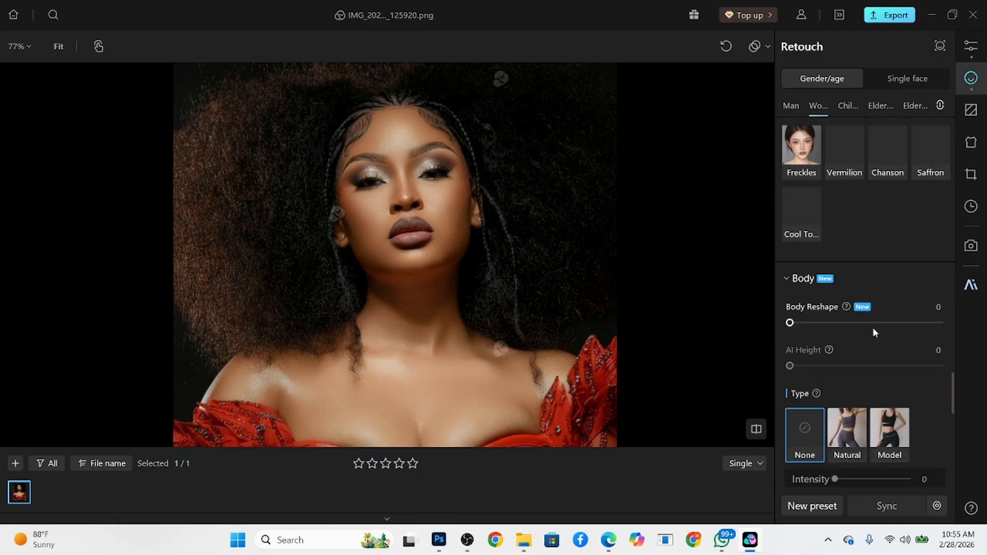
scroll(874, 334, "down", 2)
left_click(895, 329)
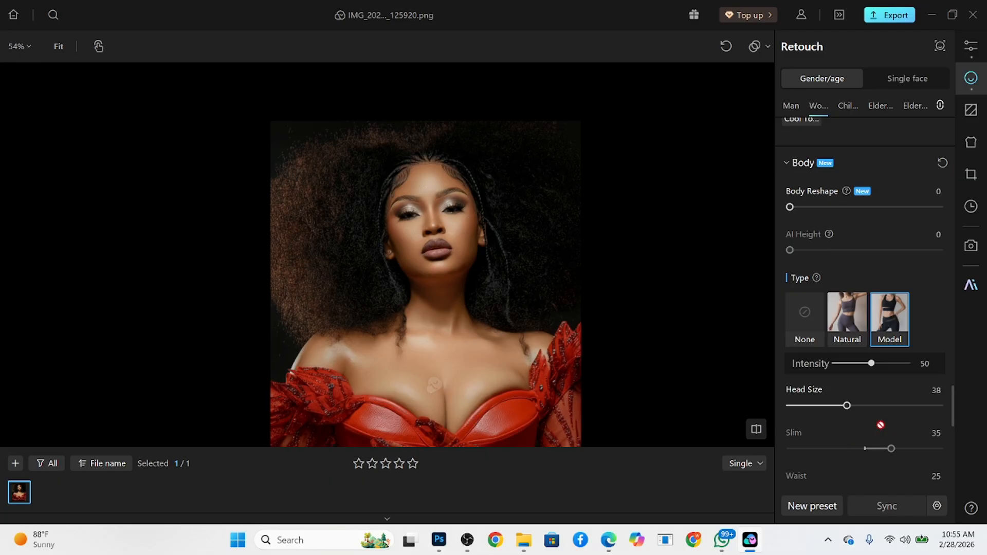
left_click_drag(871, 364, 855, 371)
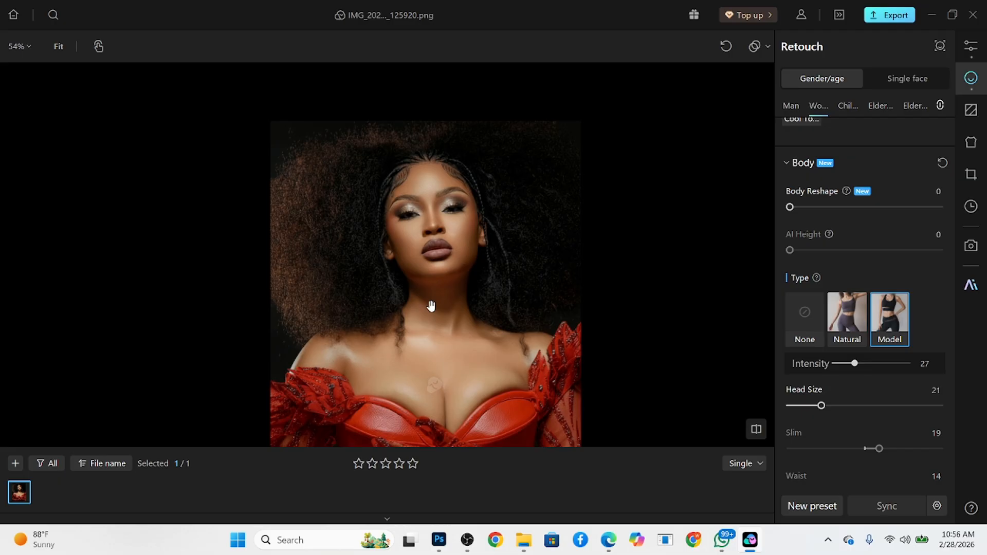
- Save the current adjustments as a preset named "white" in the group "new"
left_click(830, 508)
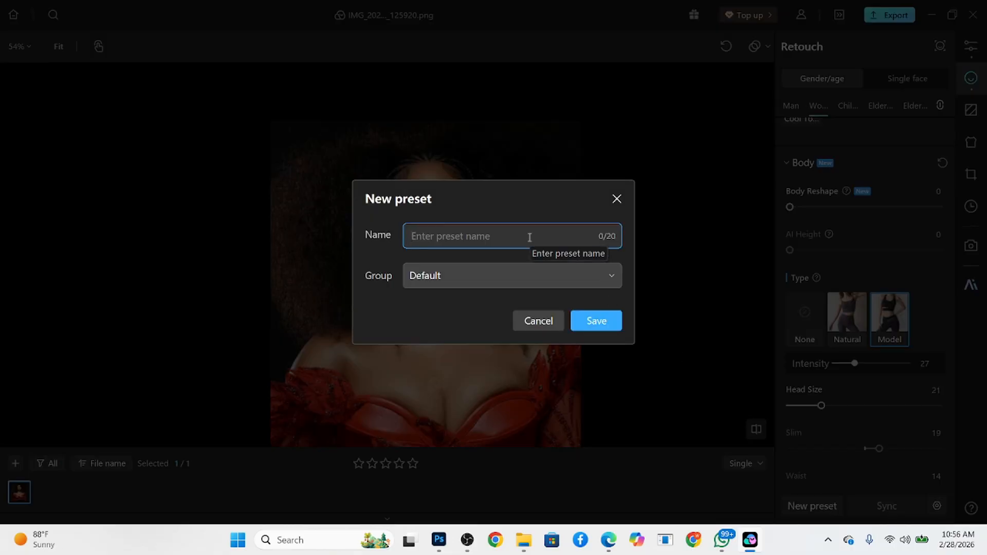
type("white")
left_click(509, 282)
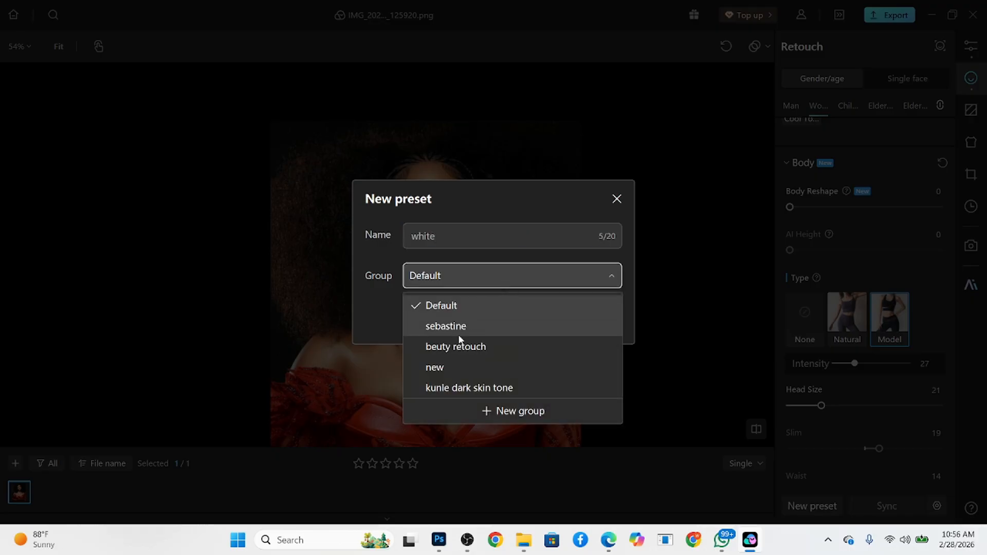
left_click(457, 373)
left_click(604, 319)
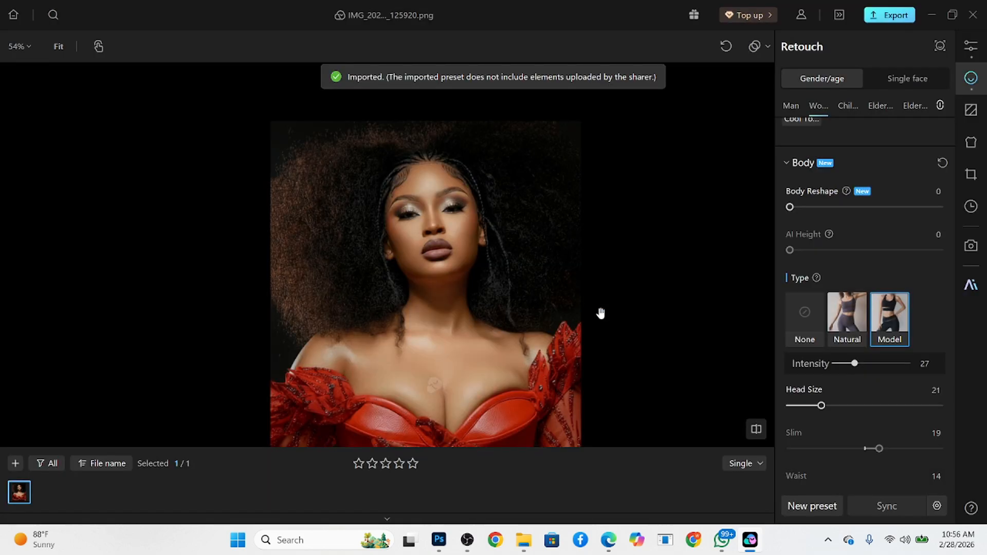
- Reset all edits on the portrait, apply the saved "white" preset from the group "new", and inspect the face
left_click(730, 49)
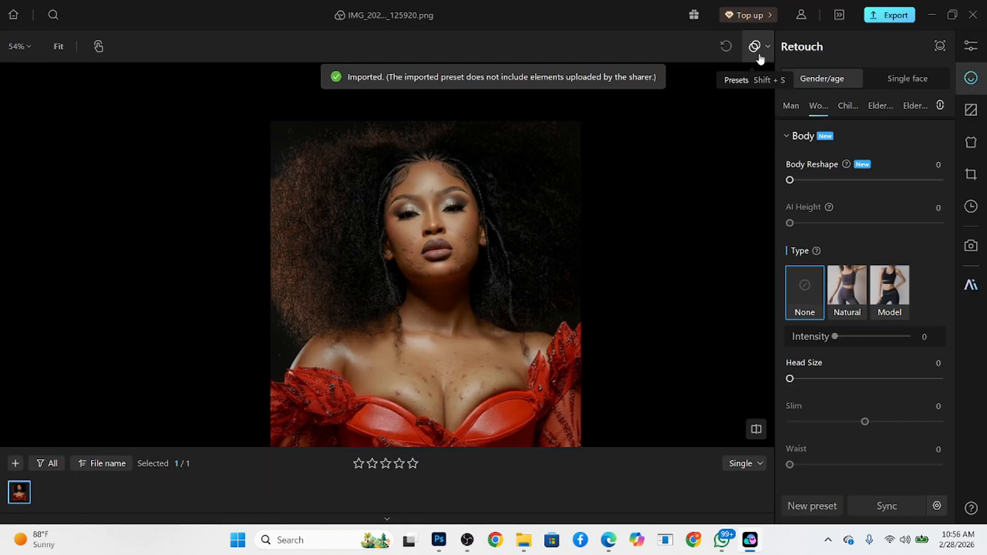
left_click(757, 54)
left_click(739, 99)
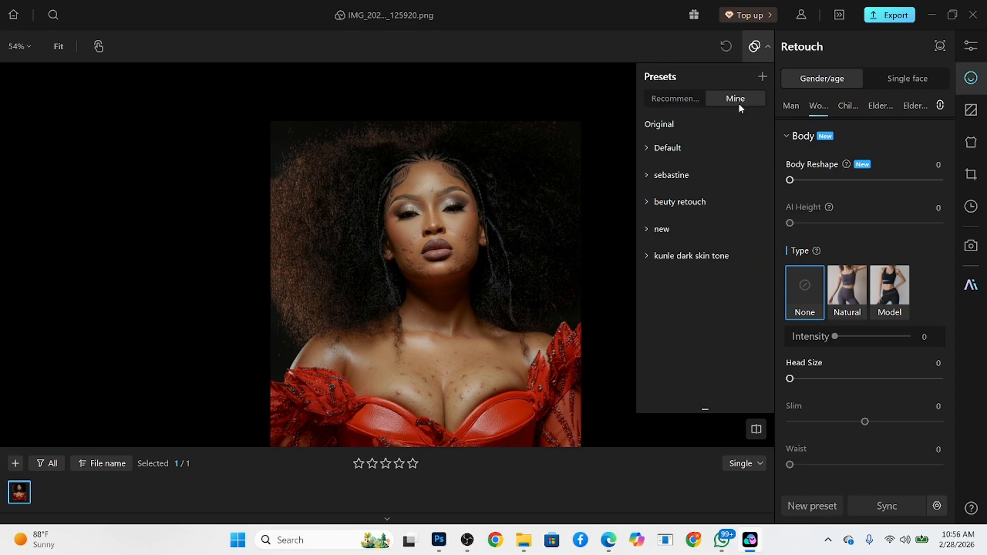
left_click(684, 231)
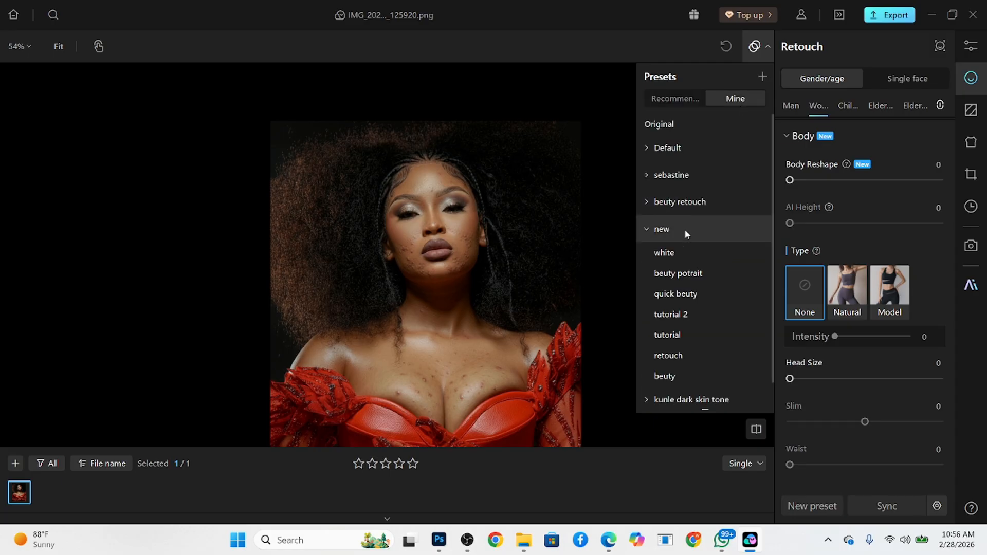
left_click(695, 258)
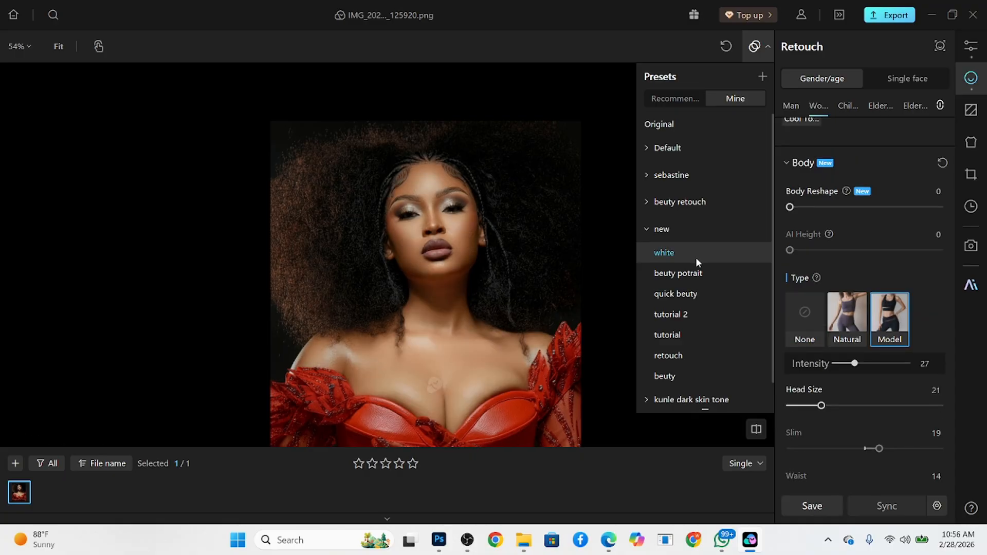
left_click(757, 47)
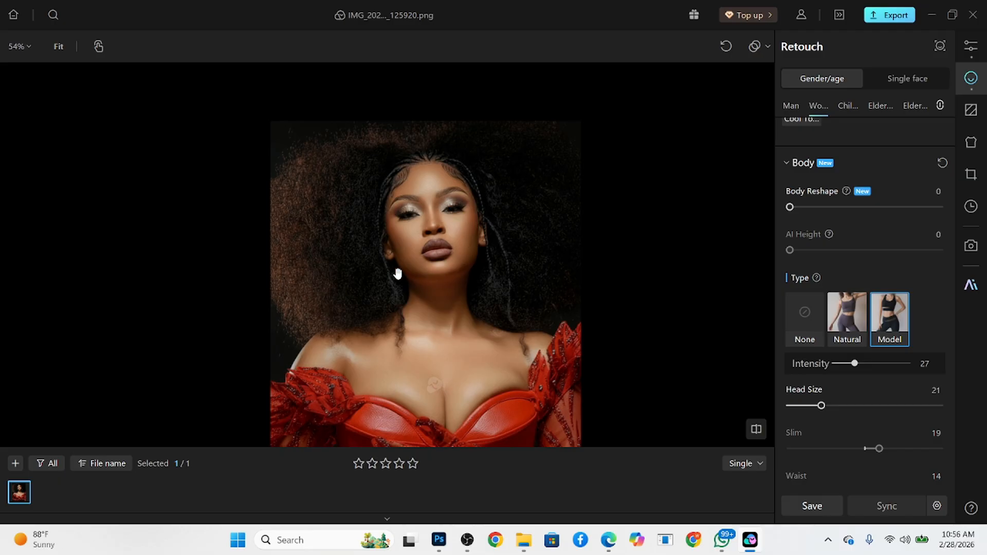
scroll(398, 270, "up", 3)
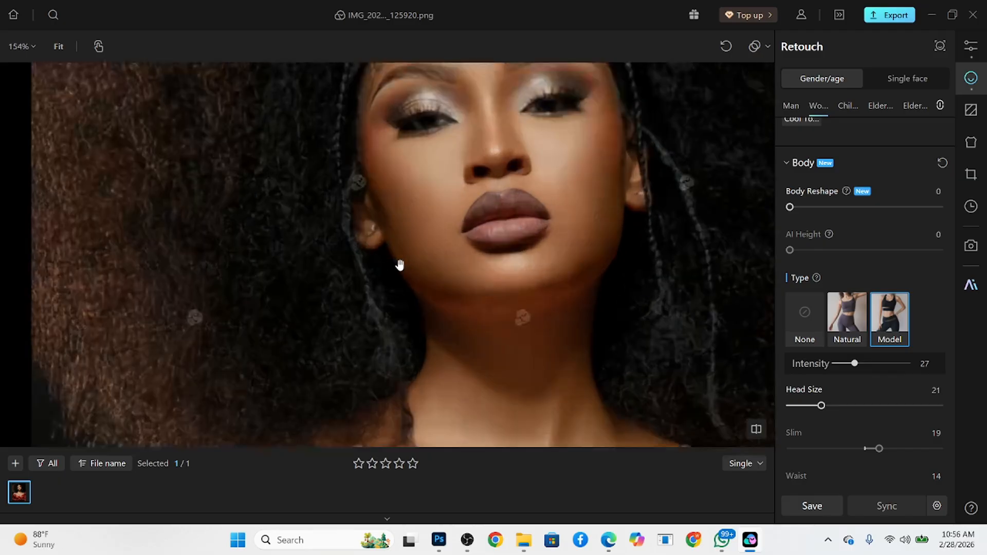
scroll(400, 265, "down", 2)
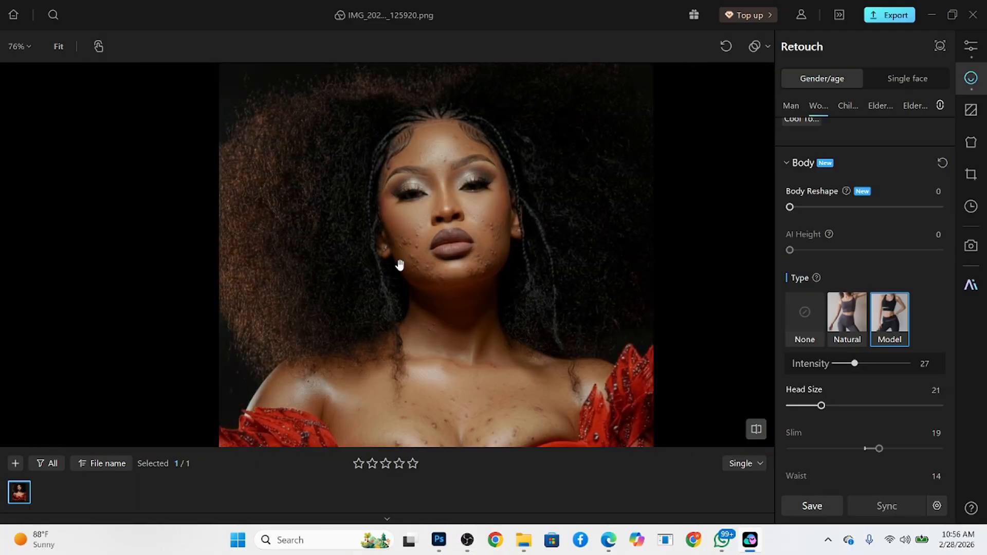